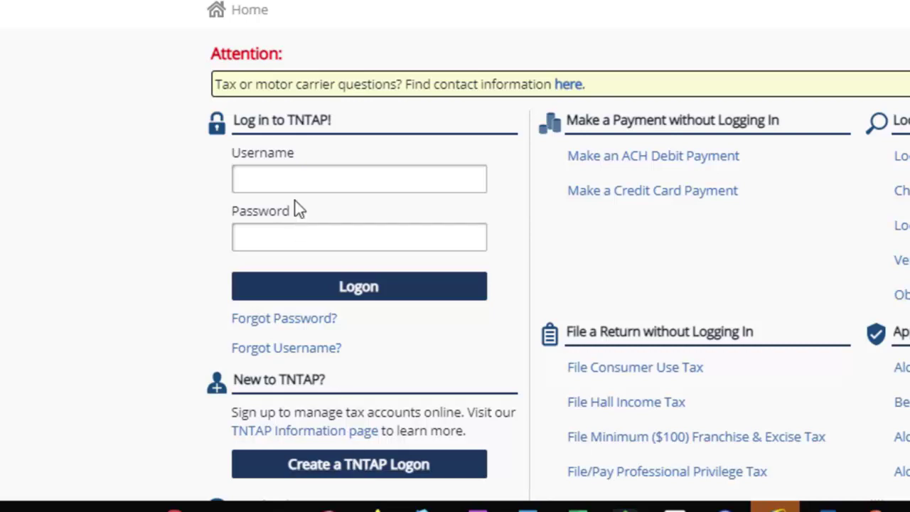
# Log in to TNTAP with the account username and password.
pyautogui.click(294, 176)
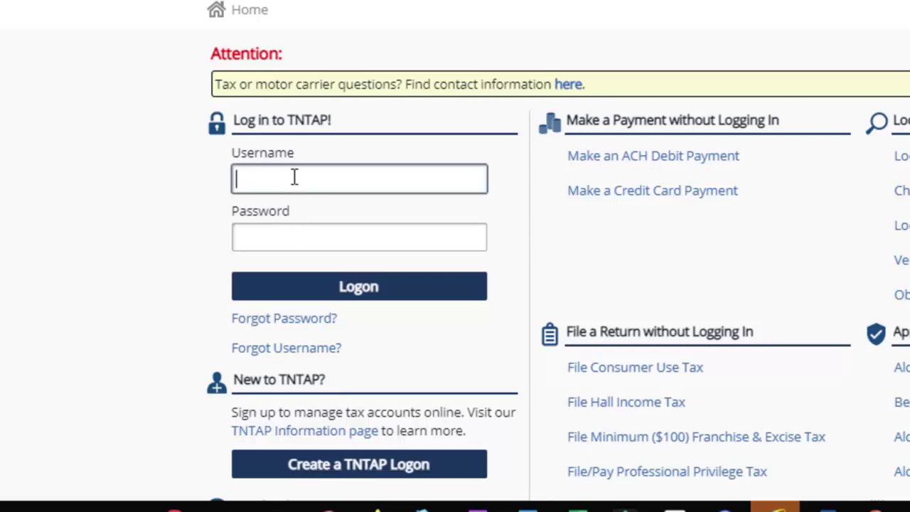
pyautogui.press('Tab')
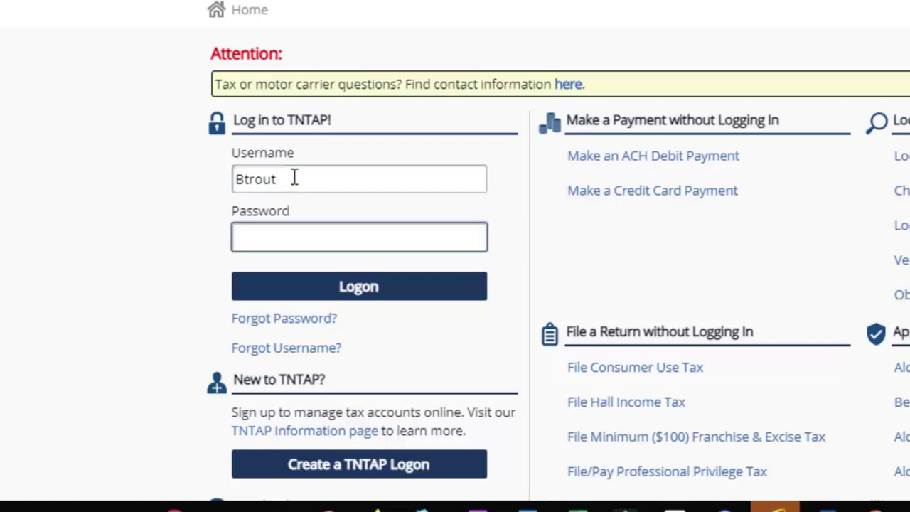
pyautogui.write('••••••••')
pyautogui.click(356, 288)
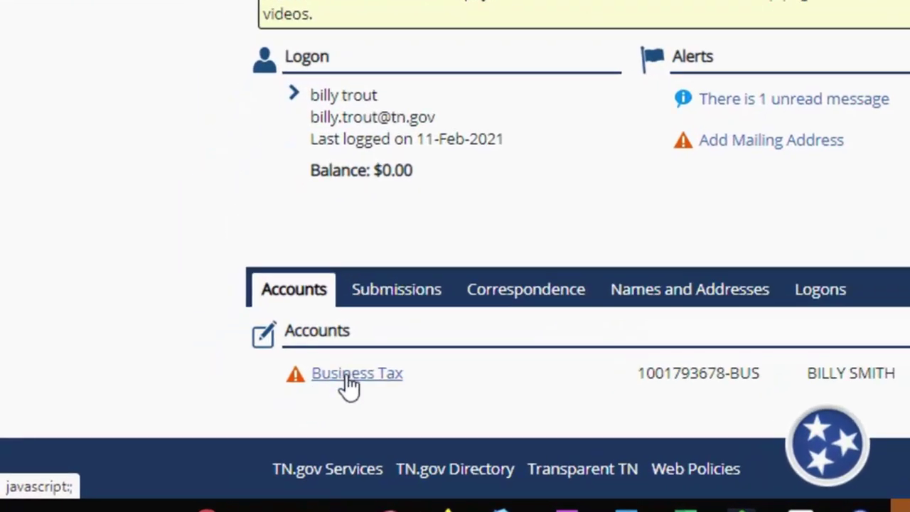
# Open the Business Tax account and start filing the unfiled 31-Dec-2020 return.
pyautogui.click(346, 376)
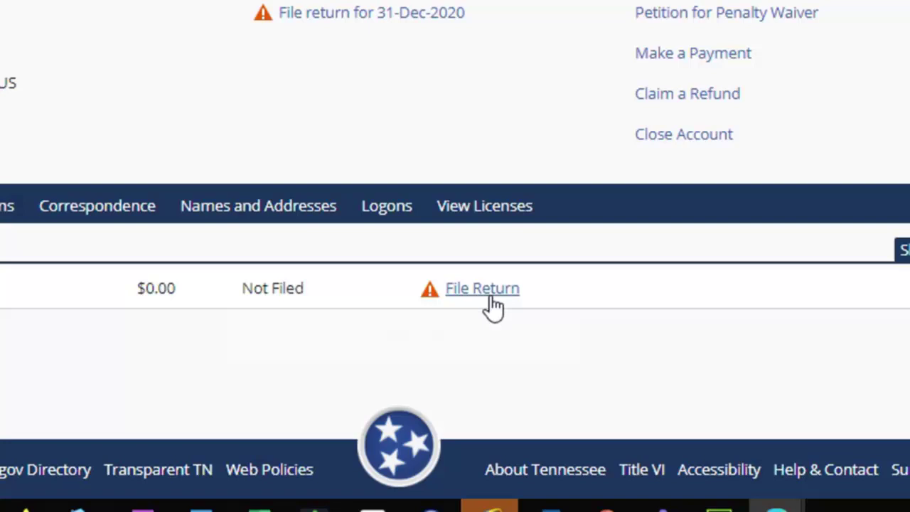
pyautogui.click(493, 300)
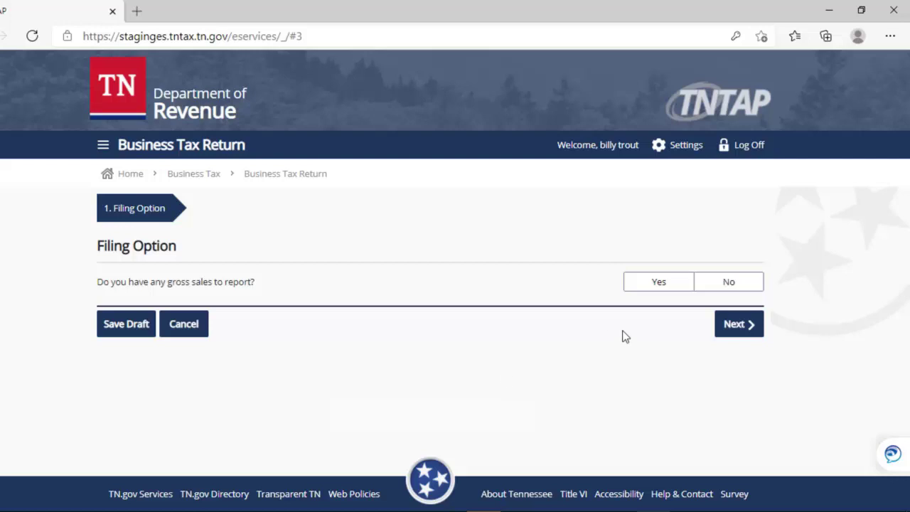
# Answer Yes to gross sales, keep No for CSV upload, and continue to the locations list.
pyautogui.click(660, 285)
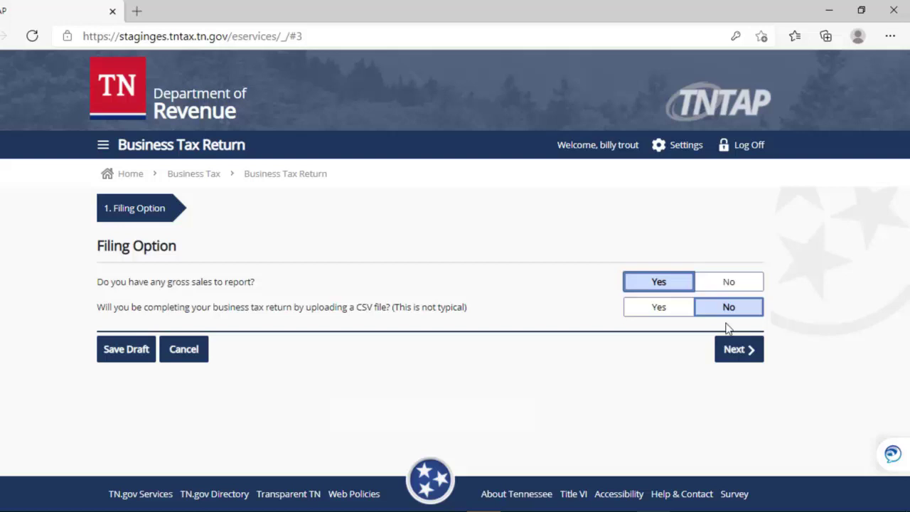
pyautogui.click(734, 348)
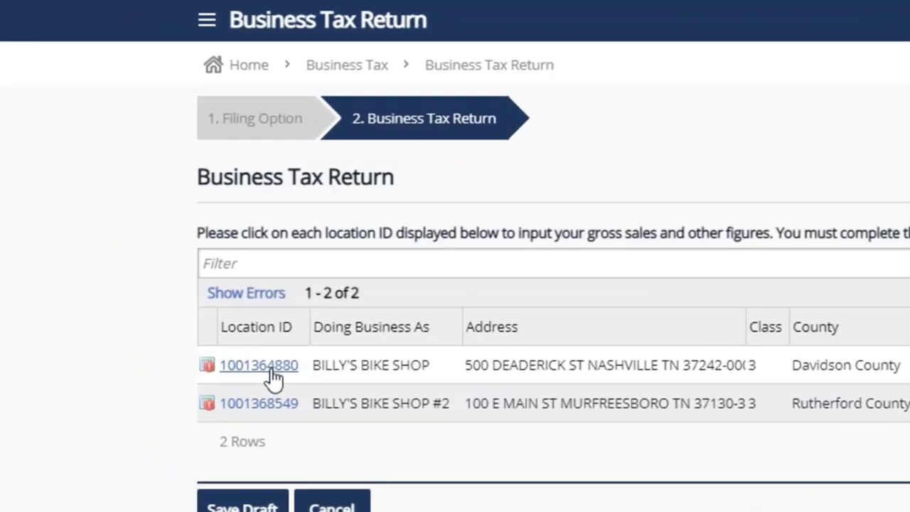
pyautogui.click(310, 366)
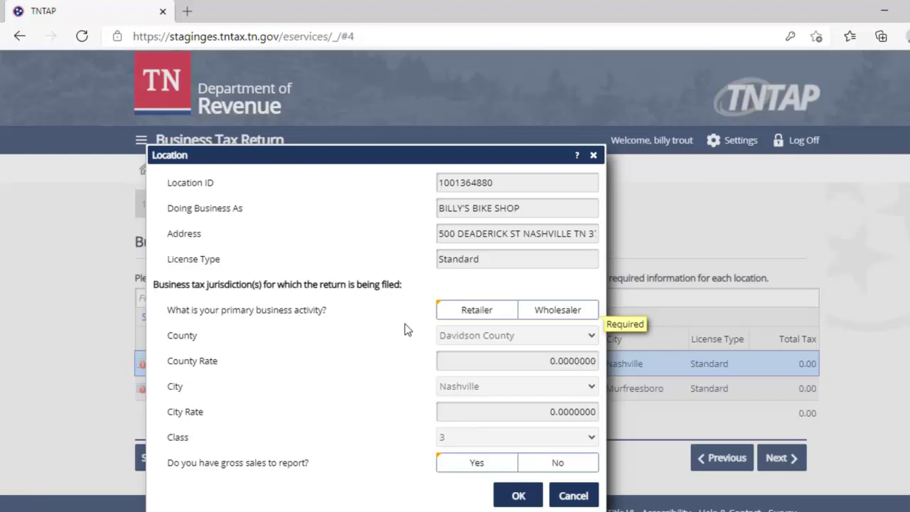
pyautogui.click(483, 313)
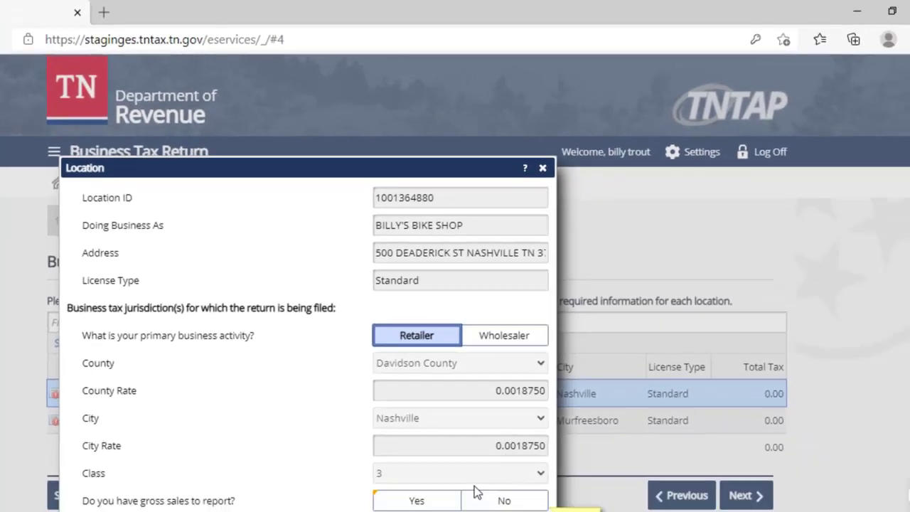
pyautogui.click(412, 495)
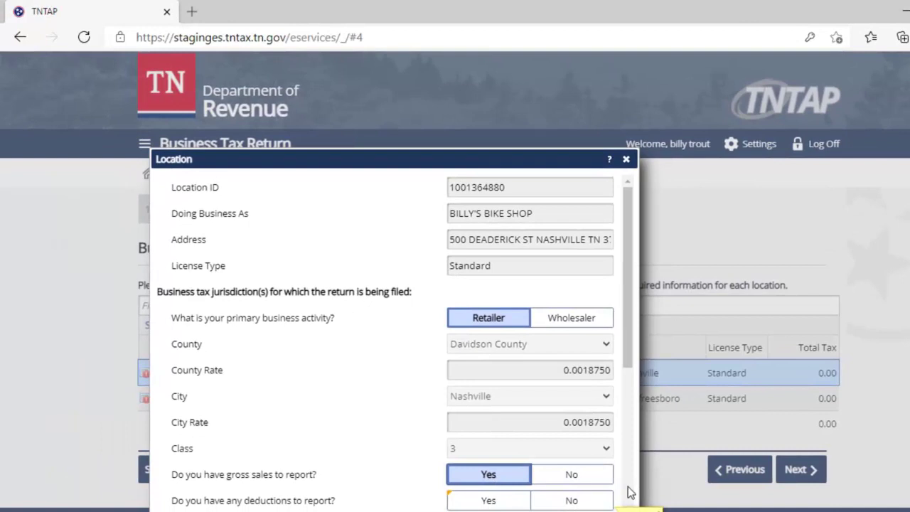
pyautogui.click(630, 492)
pyautogui.scroll(-1, 630, 492)
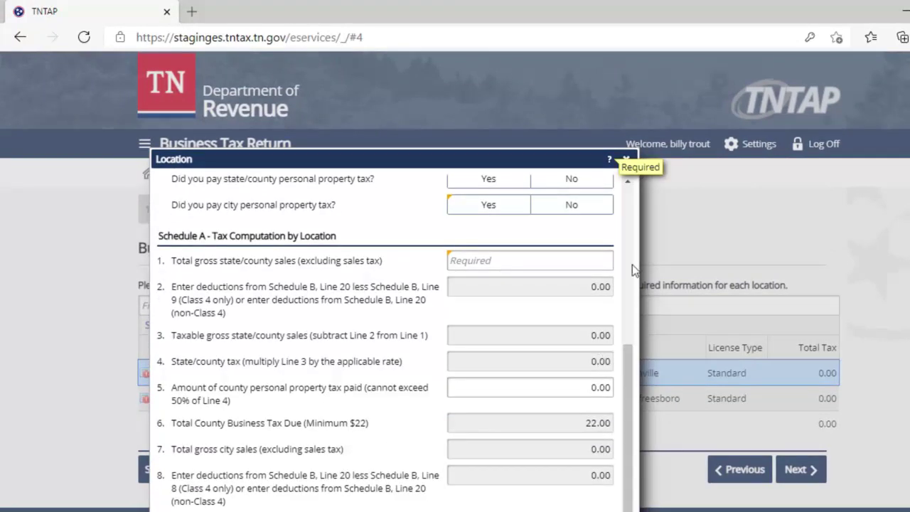
pyautogui.moveTo(630, 360); pyautogui.dragTo(634, 311)
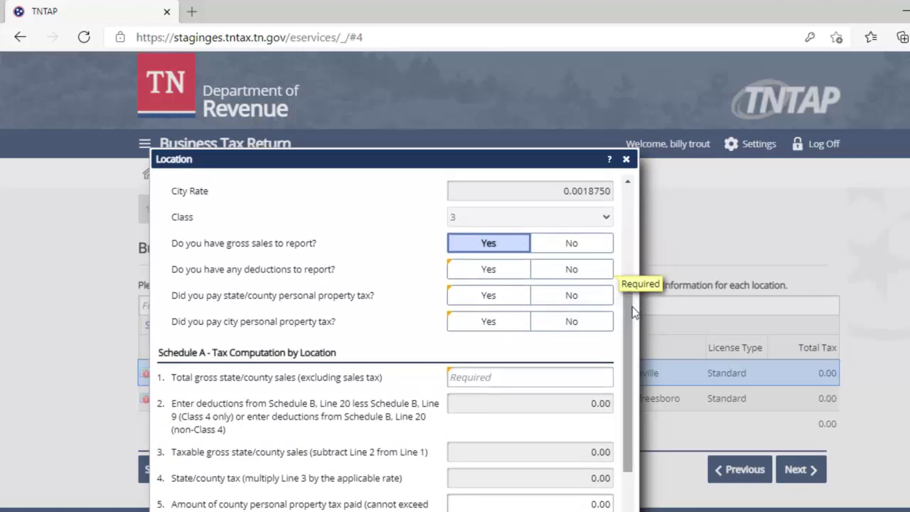
pyautogui.click(570, 271)
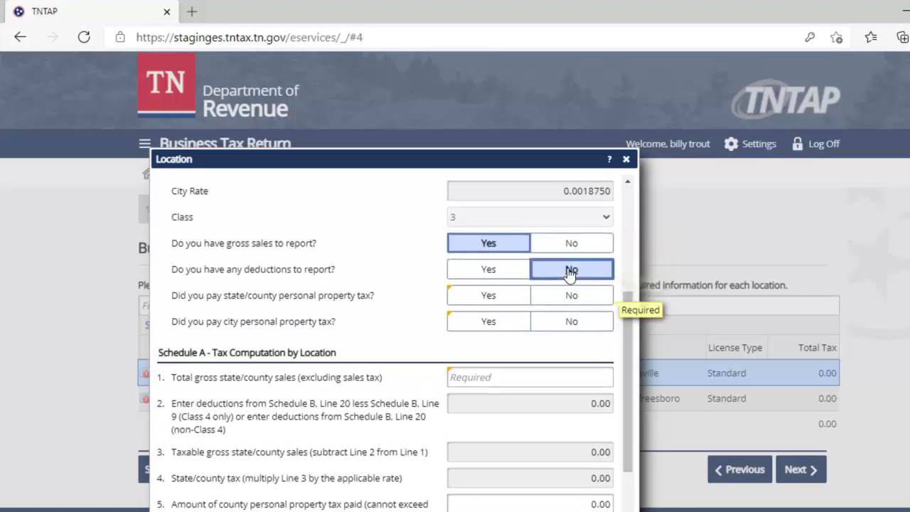
pyautogui.click(494, 302)
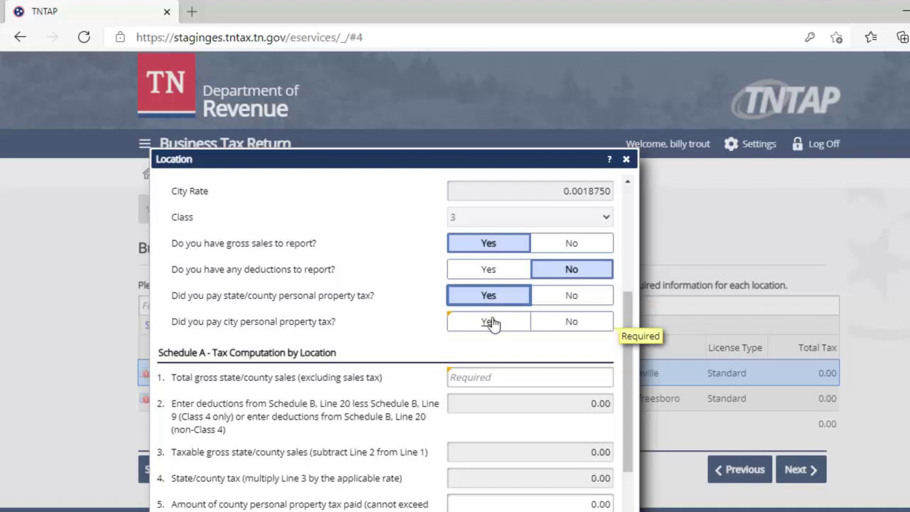
pyautogui.click(492, 322)
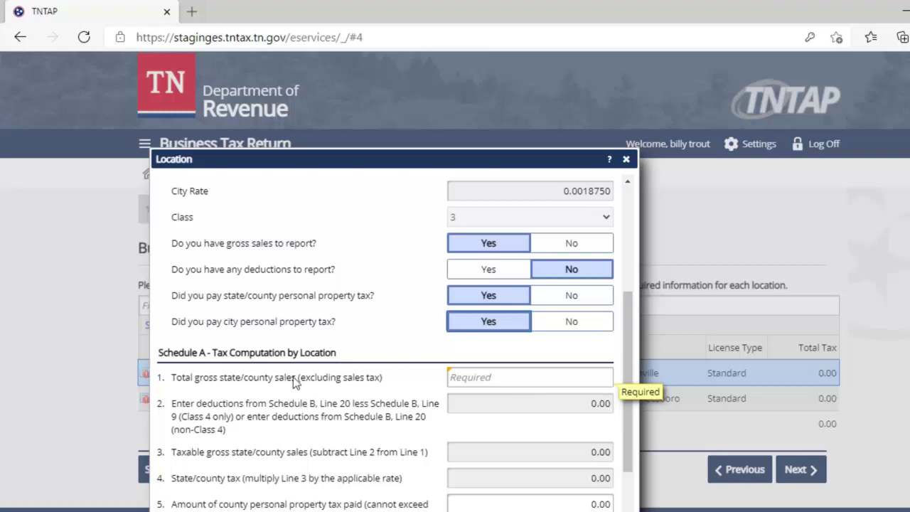
# Enter 20,000.00 total gross state/county sales on Line 1.
pyautogui.click(509, 380)
pyautogui.write('20000')
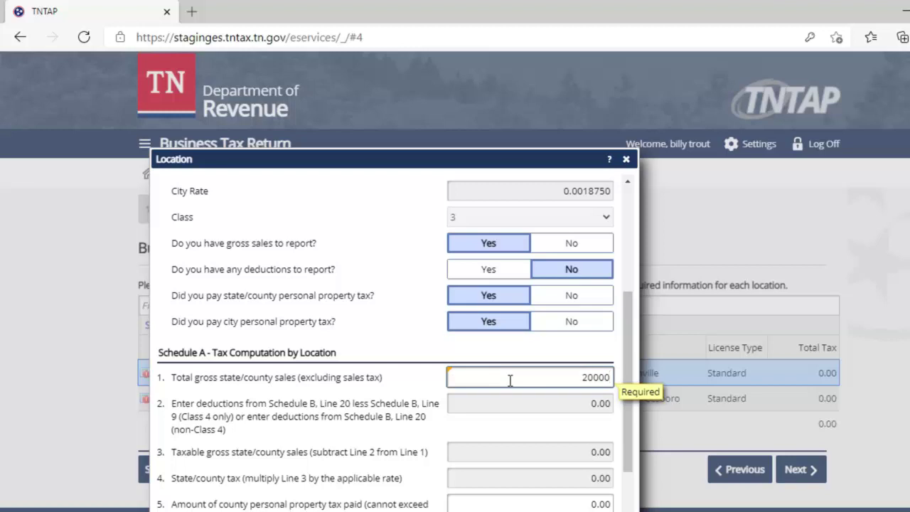
pyautogui.click(538, 406)
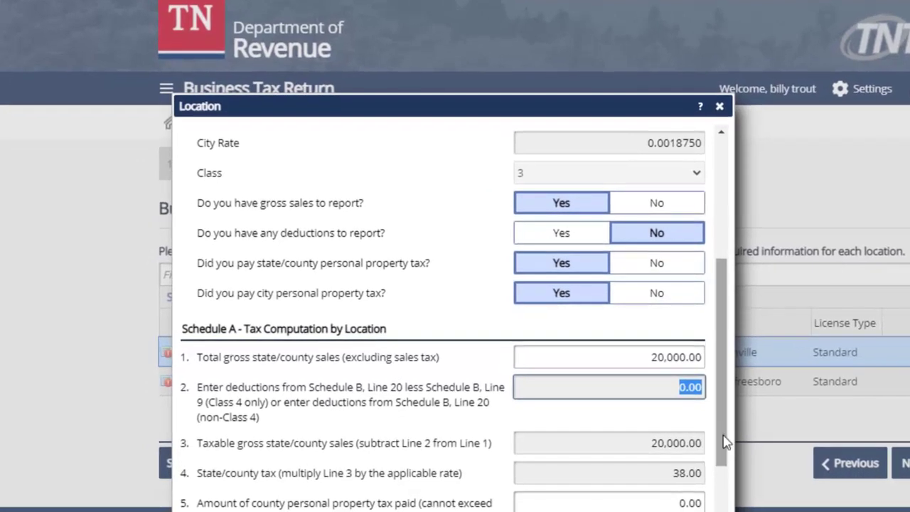
pyautogui.moveTo(725, 441); pyautogui.dragTo(705, 511)
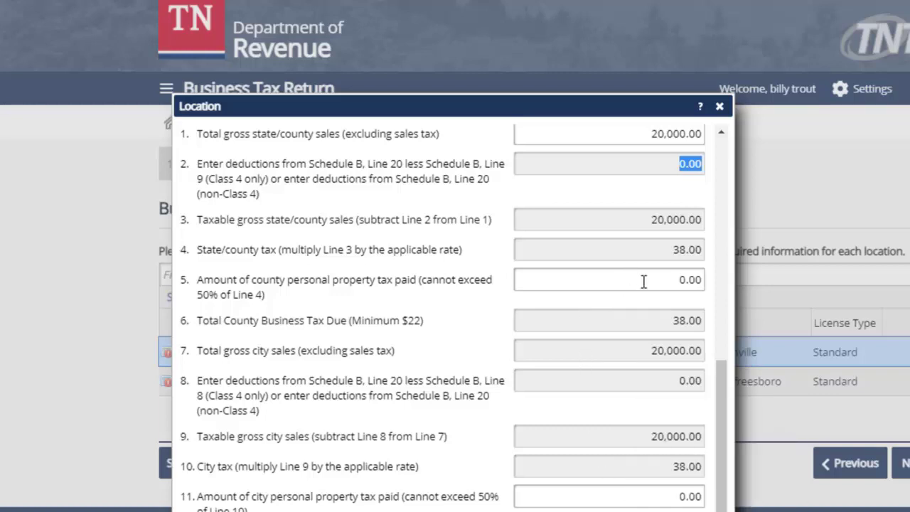
# Enter 150.00 as the county property tax paid on Line 5.
pyautogui.click(691, 279)
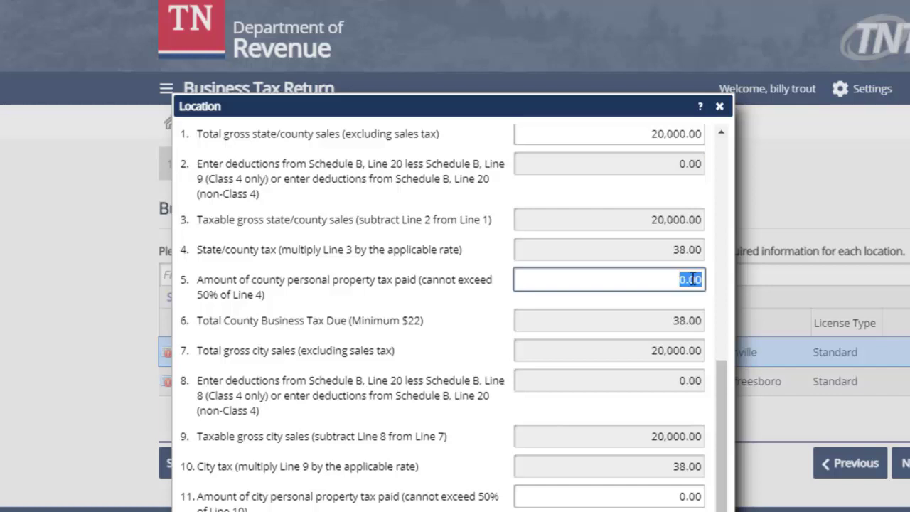
pyautogui.write('150')
pyautogui.press('Tab')
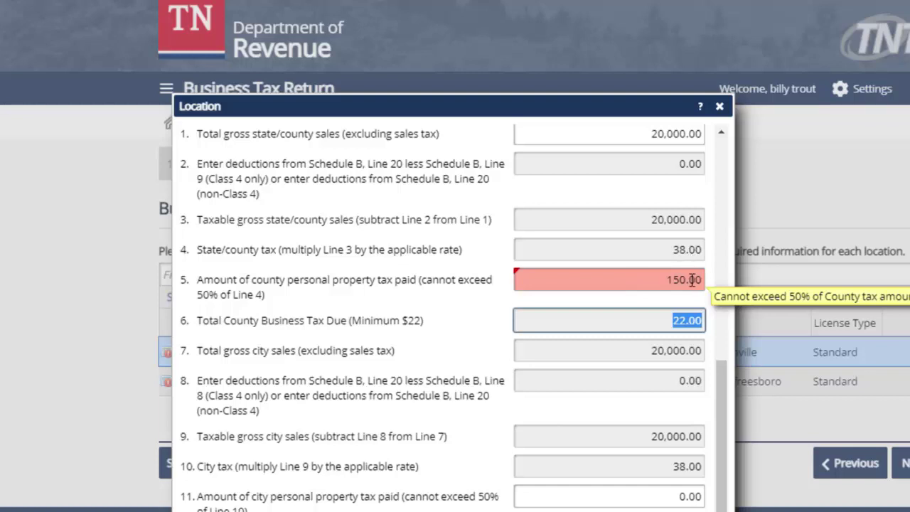
# Change Line 5 county property tax paid from 150.00 to 19.00, making county tax due 22.00.
pyautogui.click(703, 279)
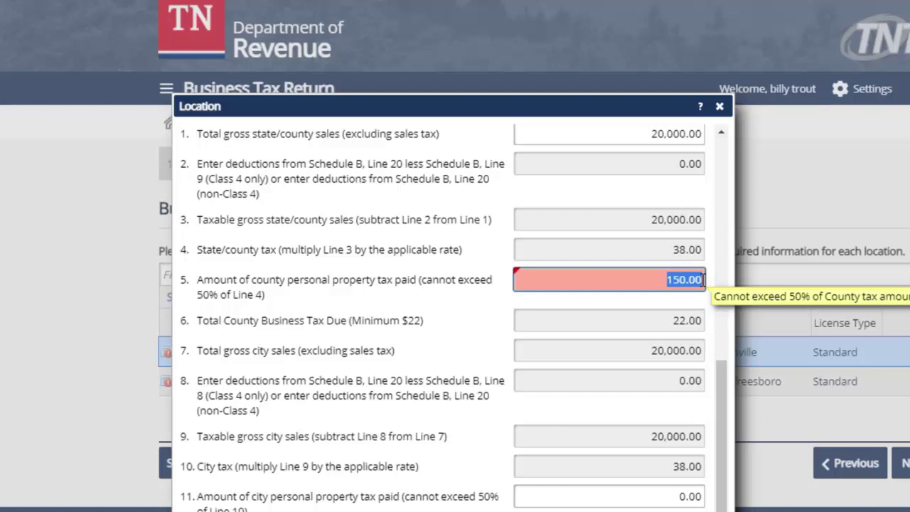
pyautogui.press('BackSpace')
pyautogui.write('19')
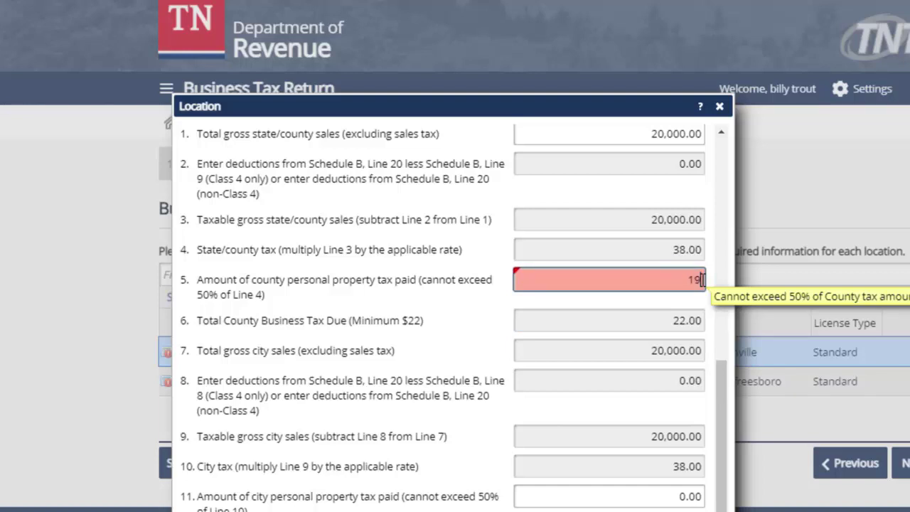
pyautogui.click(672, 321)
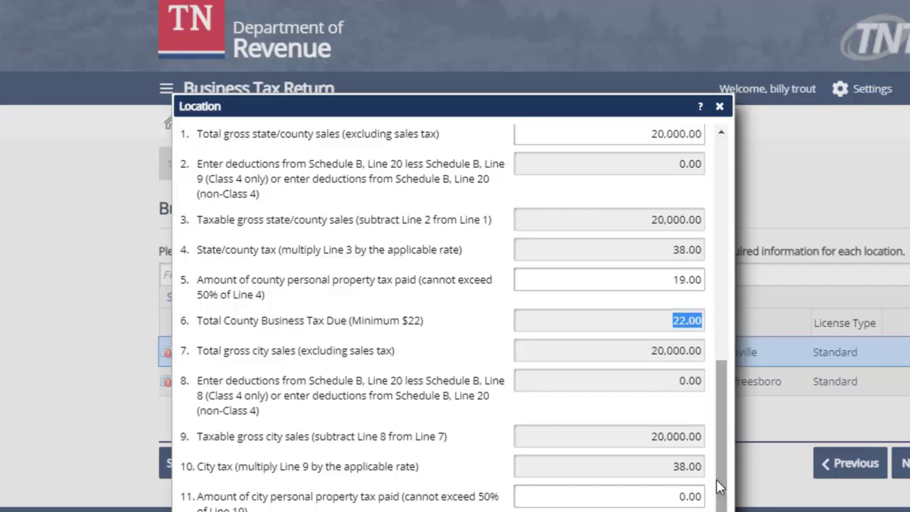
pyautogui.moveTo(628, 105); pyautogui.dragTo(670, 6)
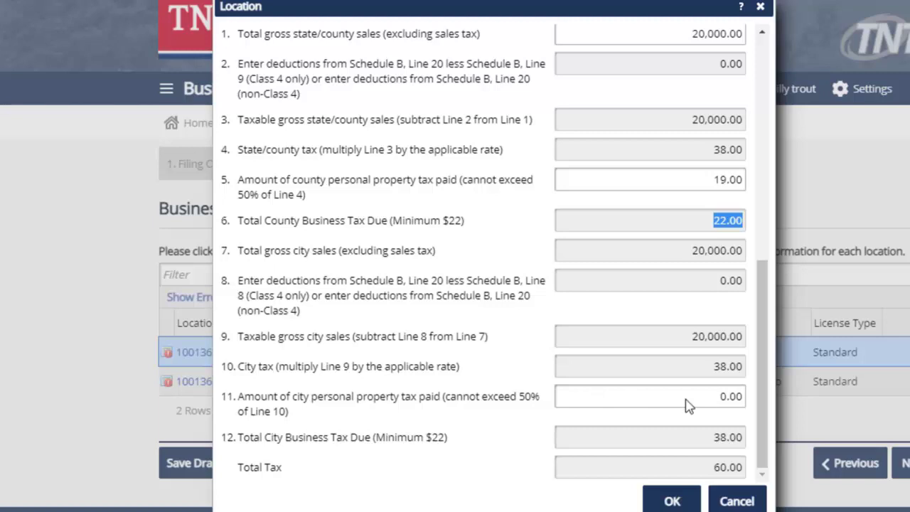
# Enter 19.00 city property tax paid on Line 11 and save the Nashville location at 44.00.
pyautogui.click(729, 396)
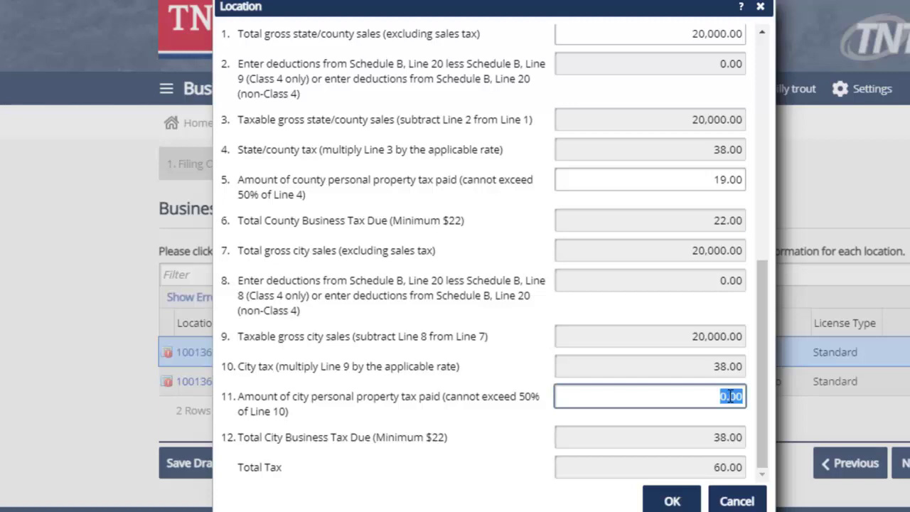
pyautogui.write('19')
pyautogui.click(730, 396)
pyautogui.press('BackSpace')
pyautogui.press('Tab')
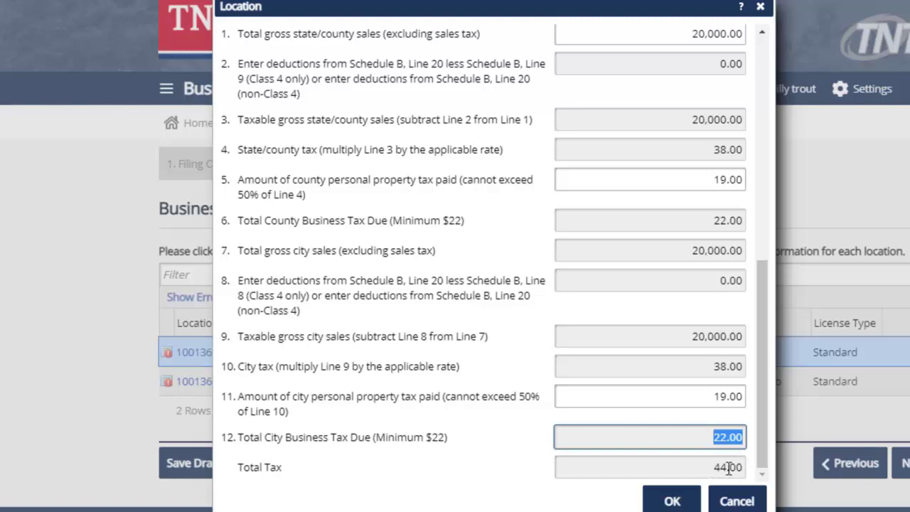
pyautogui.click(671, 502)
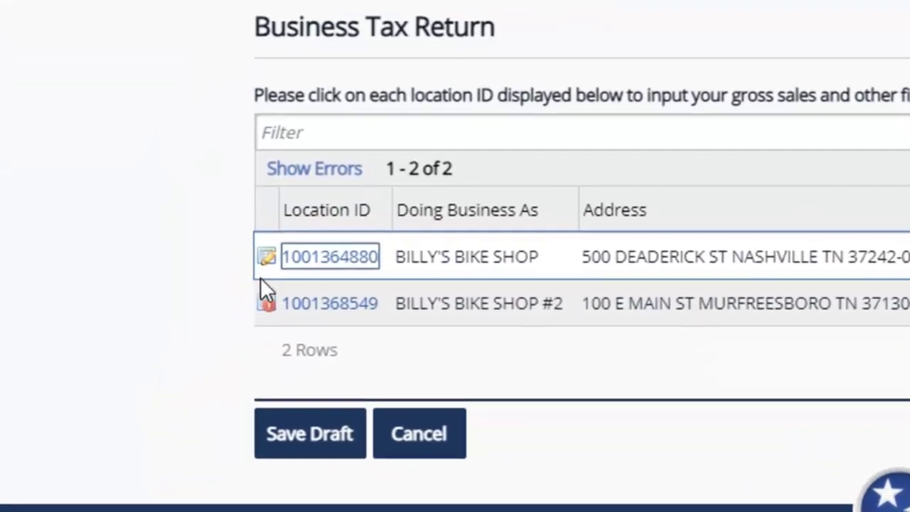
pyautogui.click(260, 275)
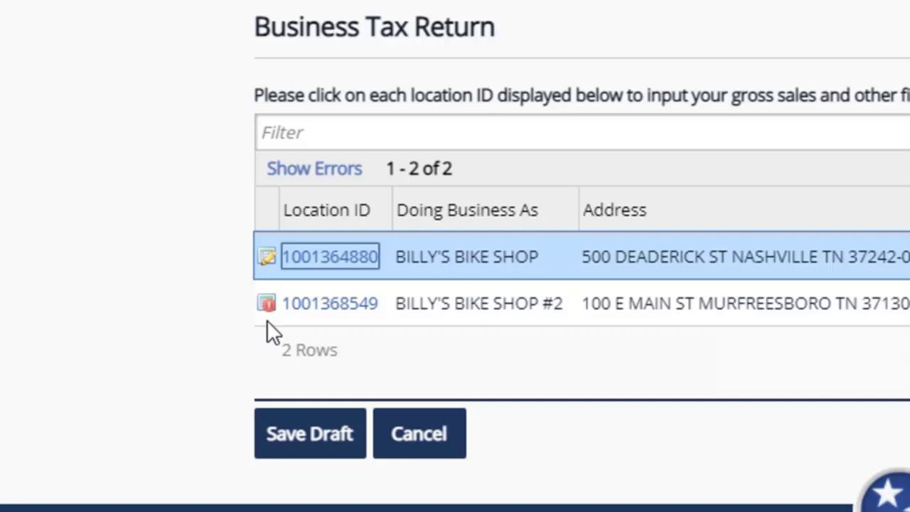
pyautogui.click(344, 306)
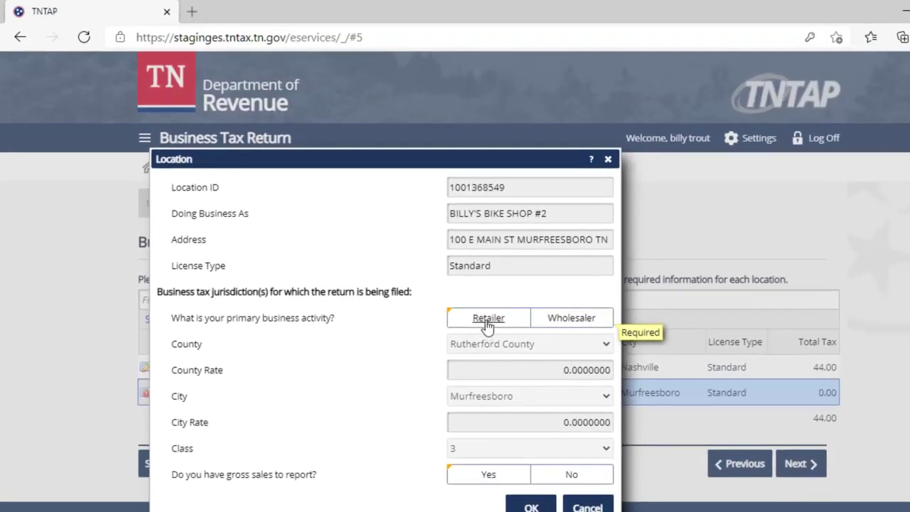
pyautogui.click(488, 320)
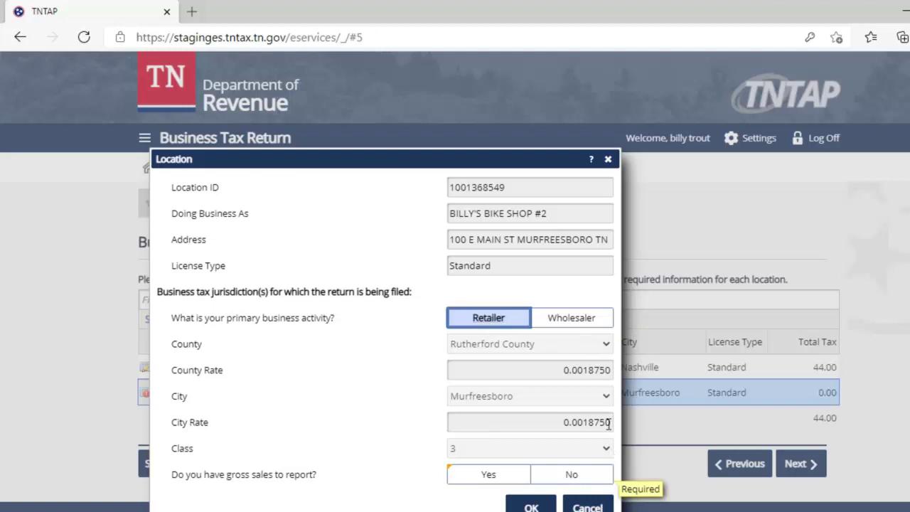
pyautogui.click(490, 482)
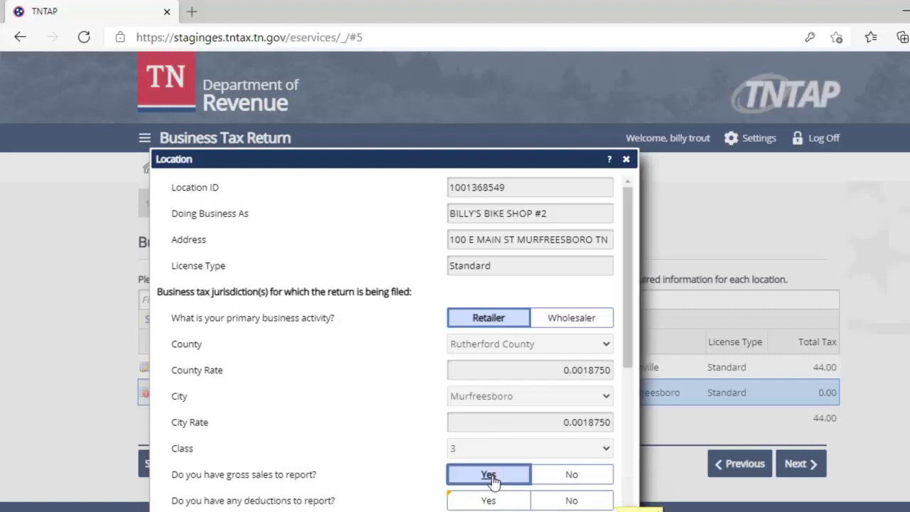
pyautogui.moveTo(625, 315); pyautogui.dragTo(615, 411)
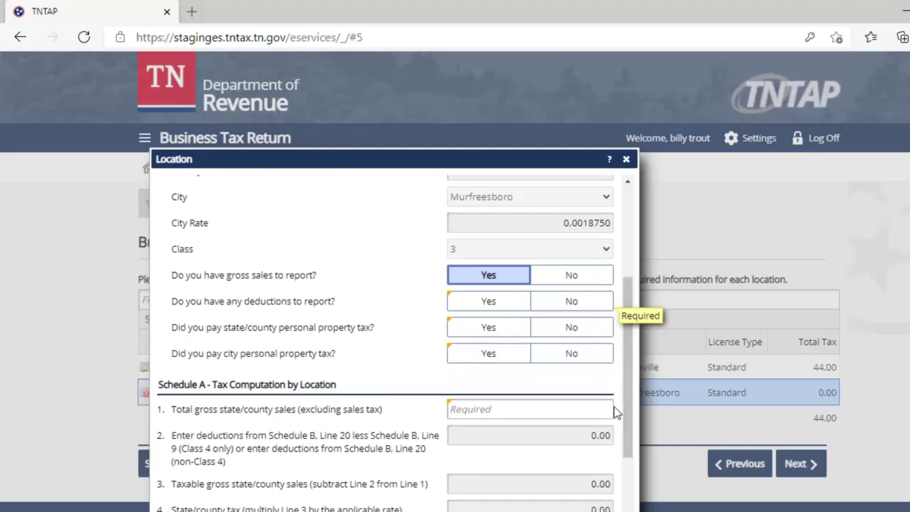
pyautogui.click(566, 305)
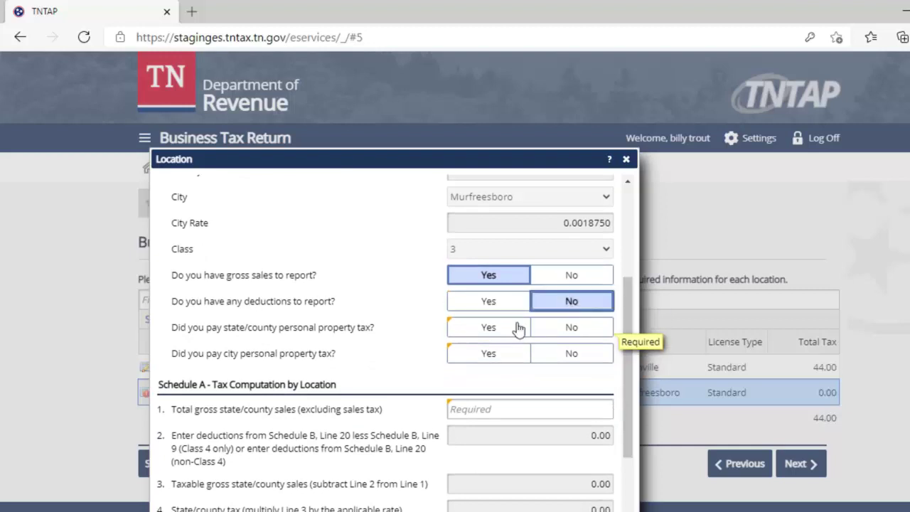
pyautogui.click(488, 333)
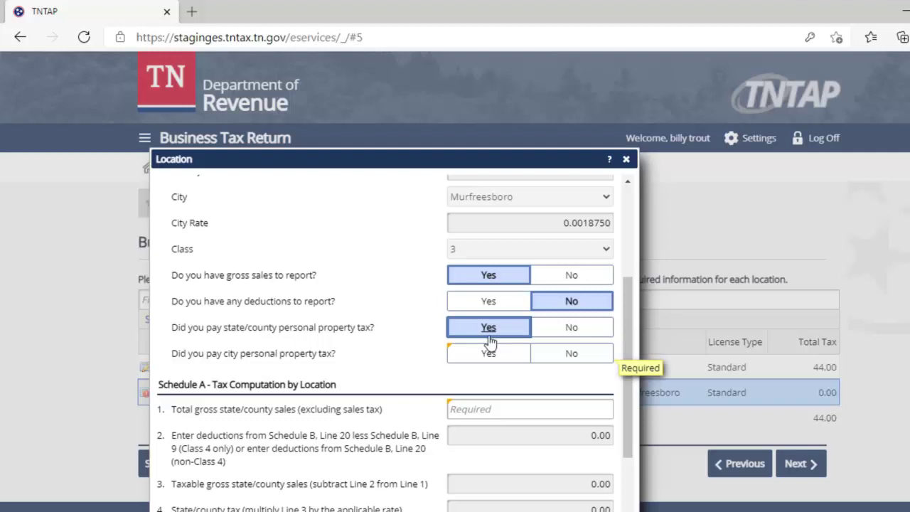
# Mark city property tax paid yes and enter 40,000.00 gross state/county sales on Line 1.
pyautogui.click(489, 355)
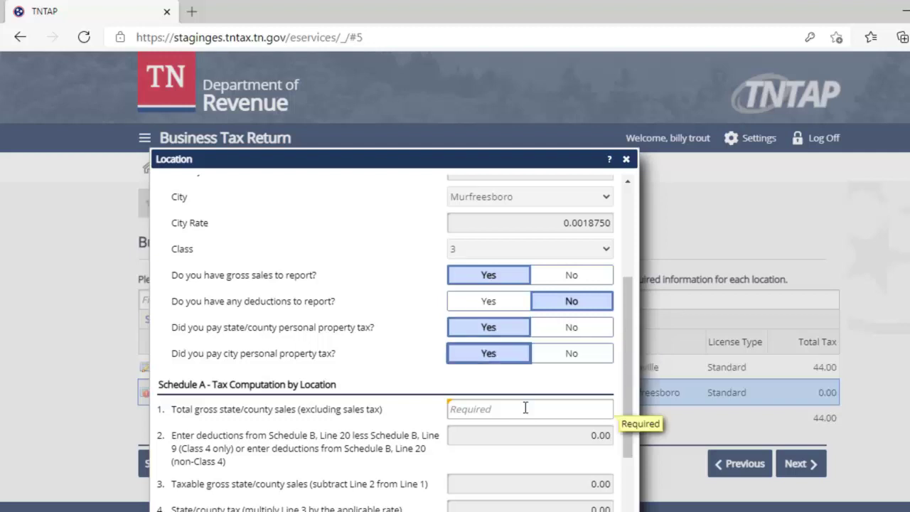
pyautogui.click(525, 408)
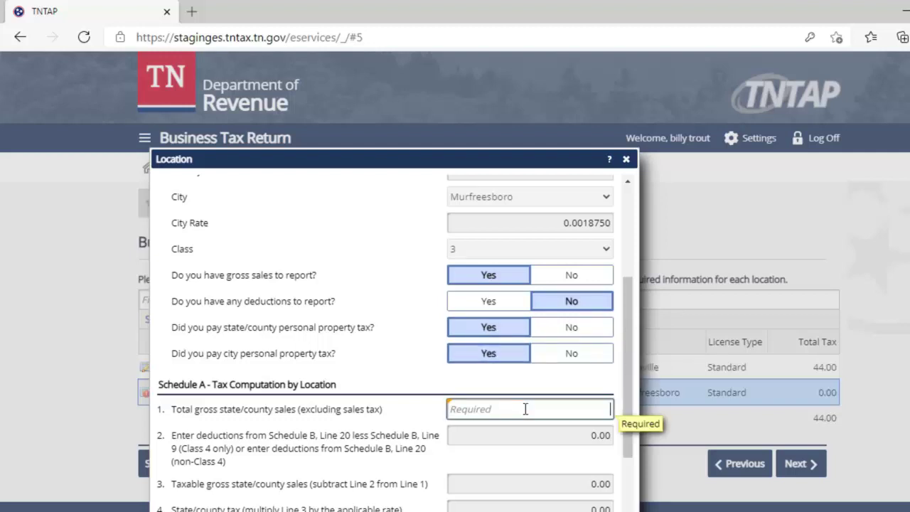
pyautogui.write('40000')
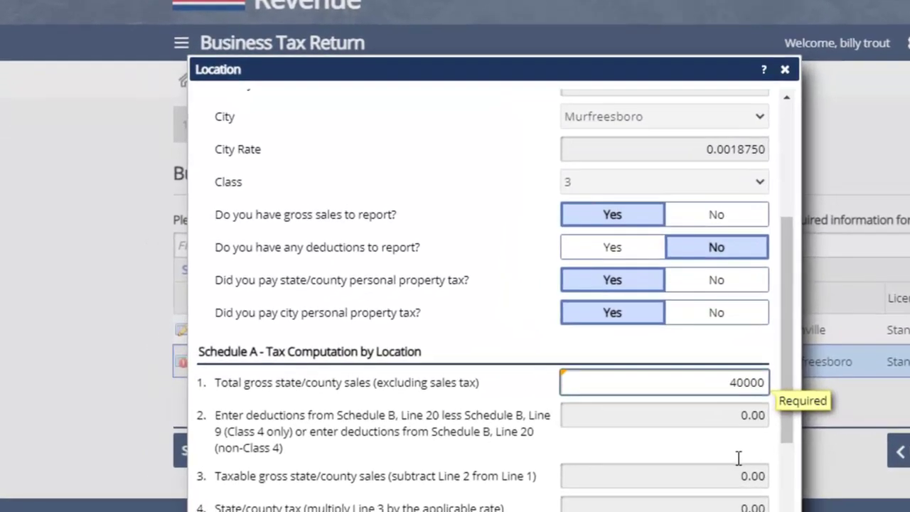
pyautogui.press('Tab')
pyautogui.press('Tab')
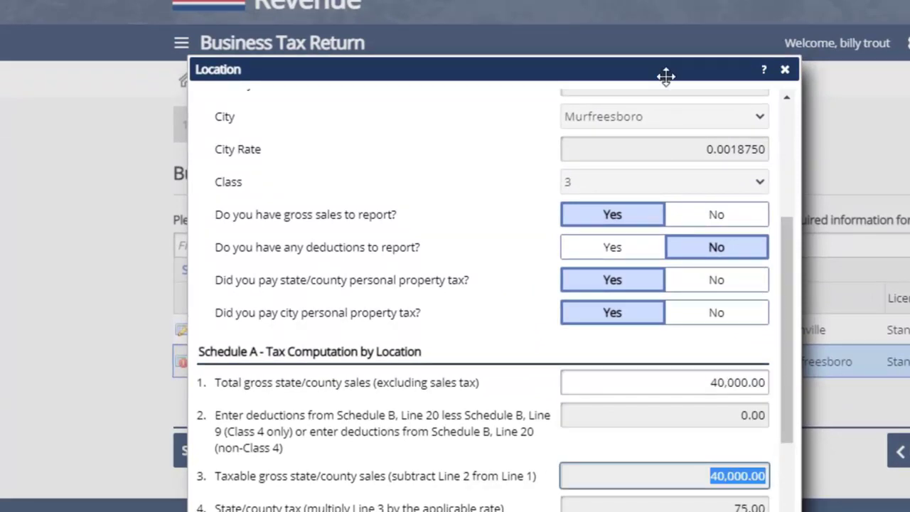
pyautogui.moveTo(665, 76); pyautogui.dragTo(700, 0)
pyautogui.moveTo(820, 208); pyautogui.dragTo(824, 288)
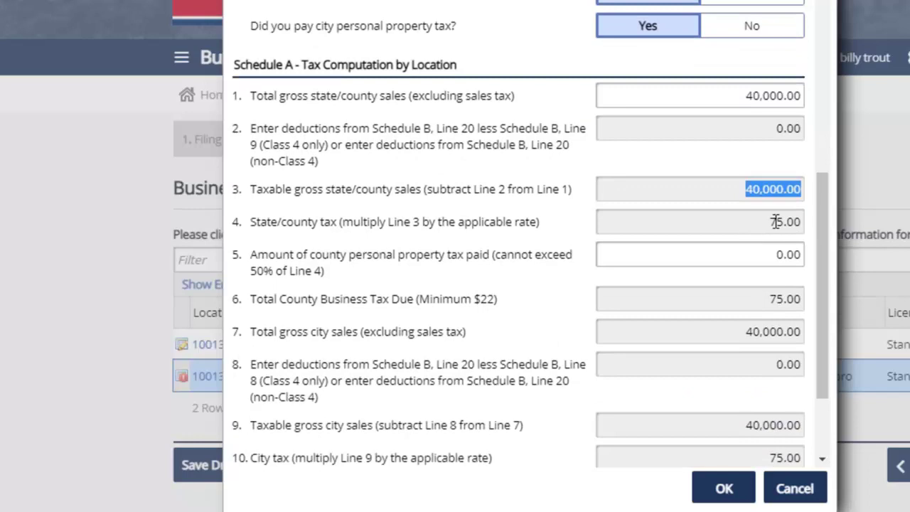
# Enter 5.00 county personal property tax paid on Line 5, bringing county tax due to 70.00.
pyautogui.click(782, 257)
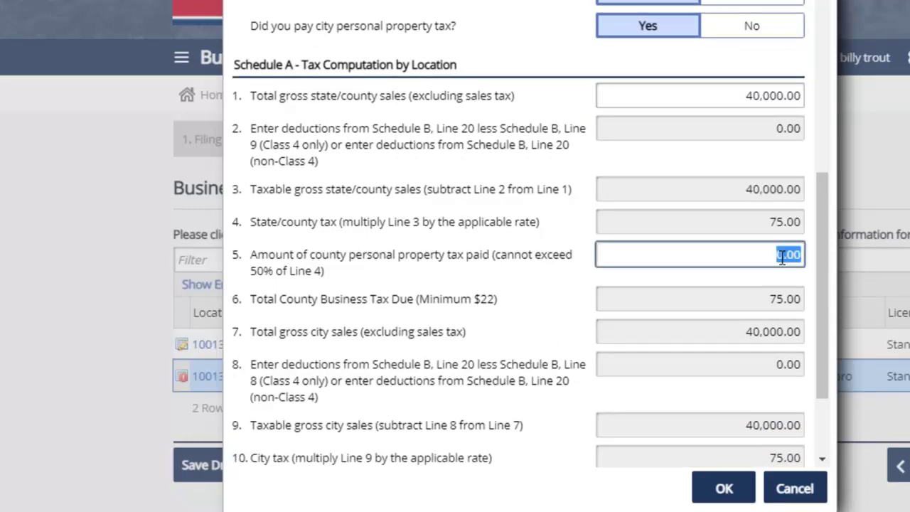
pyautogui.write('5')
pyautogui.click(766, 304)
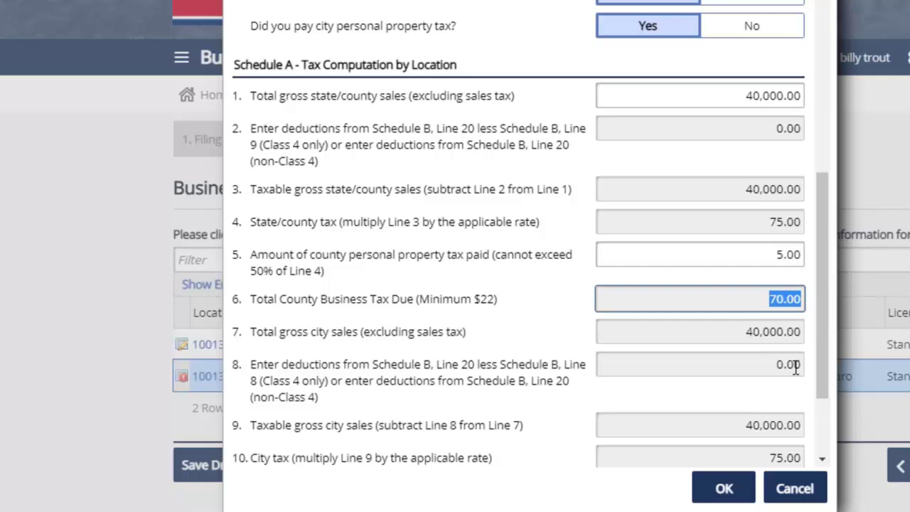
pyautogui.moveTo(822, 400); pyautogui.dragTo(820, 455)
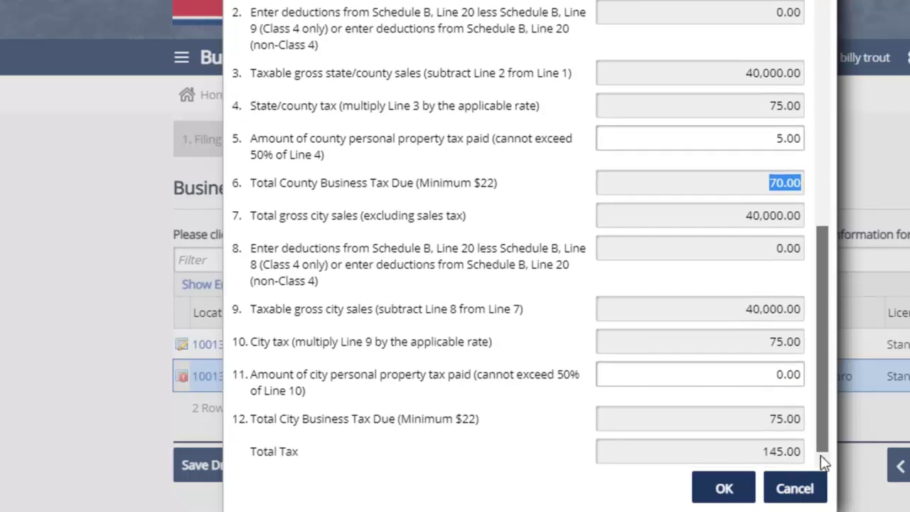
# Replace Line 11 city property tax paid with 7.00 and save the location at 138.00.
pyautogui.click(787, 380)
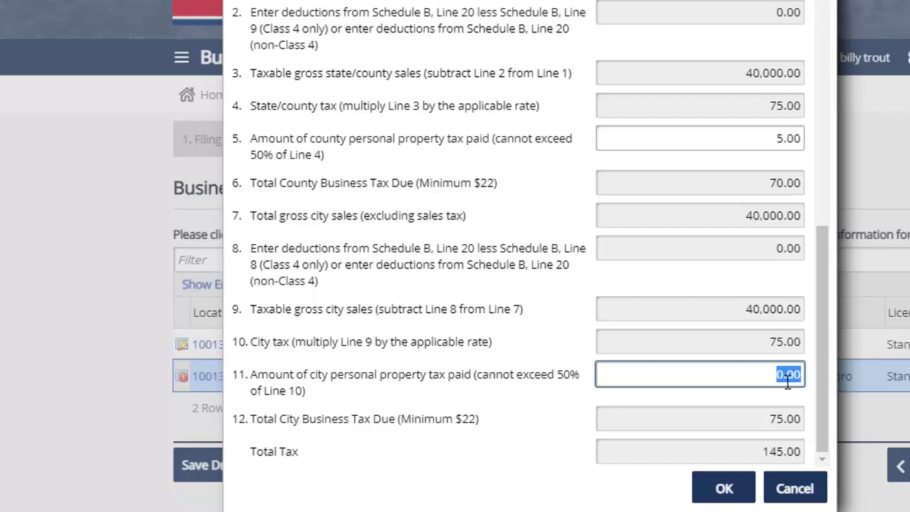
pyautogui.press('BackSpace')
pyautogui.write('7')
pyautogui.click(779, 419)
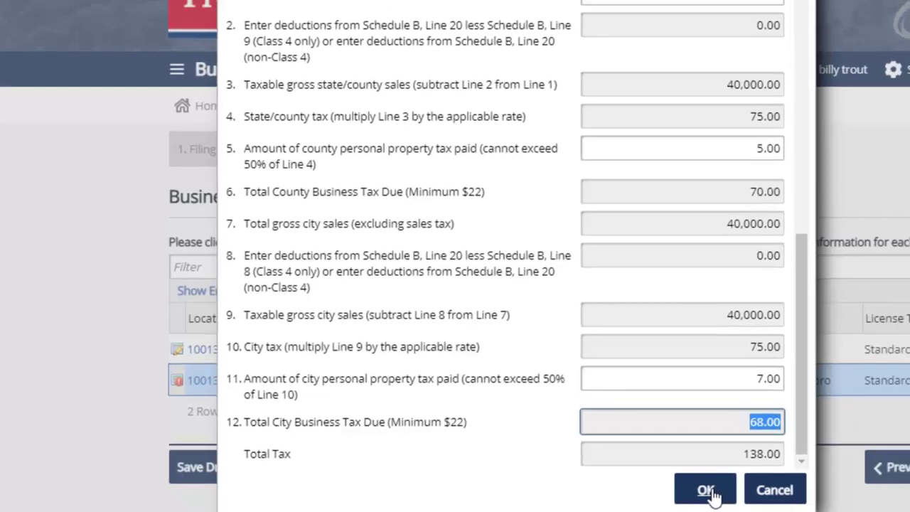
pyautogui.click(725, 490)
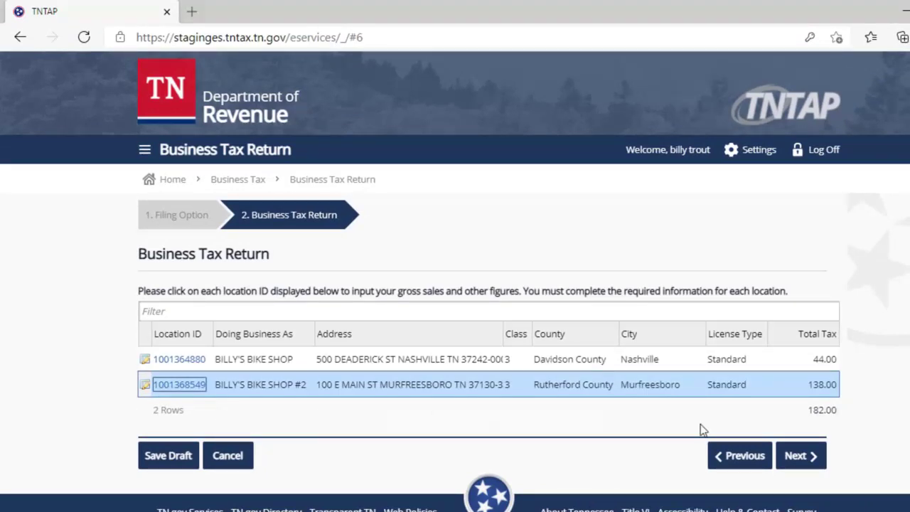
# Advance to the Return Summary showing 92.00 state/county plus 90.00 city tax, 182.00 total.
pyautogui.click(797, 456)
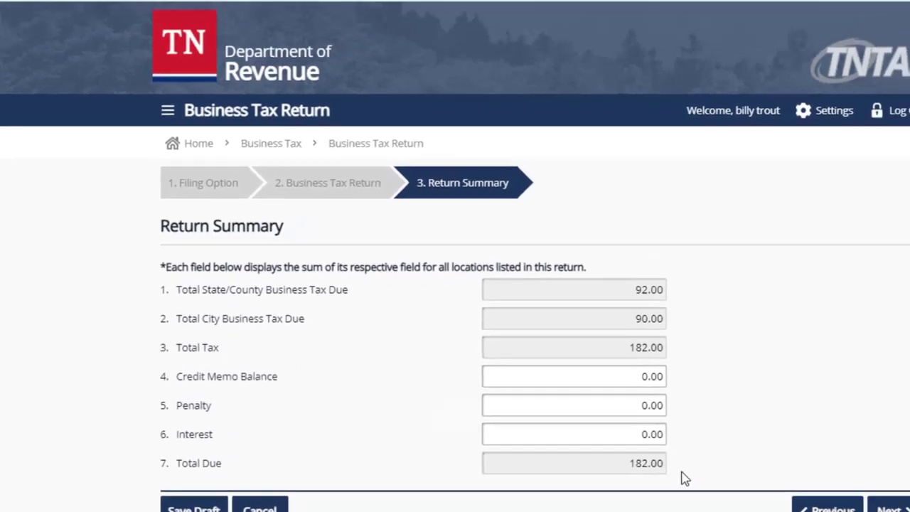
# Go to the Payment step and choose to pay the 182.00 by ACH.
pyautogui.click(866, 508)
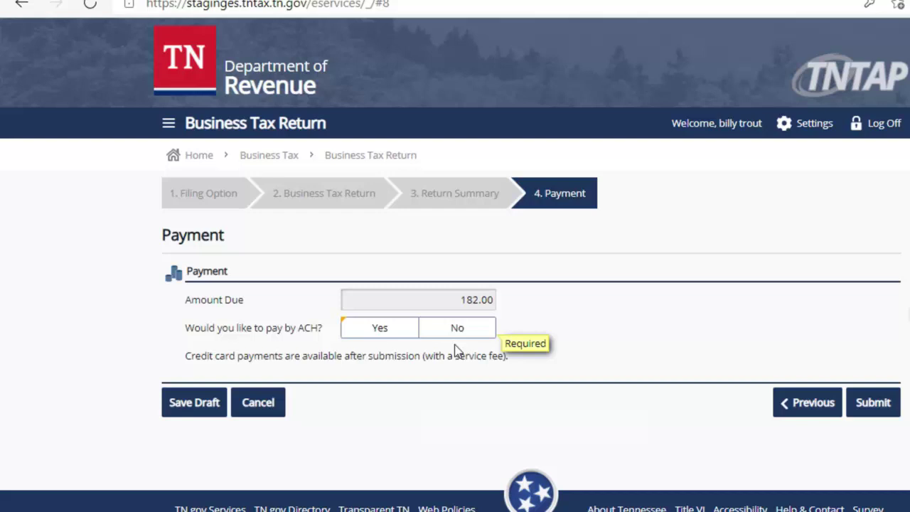
pyautogui.click(381, 328)
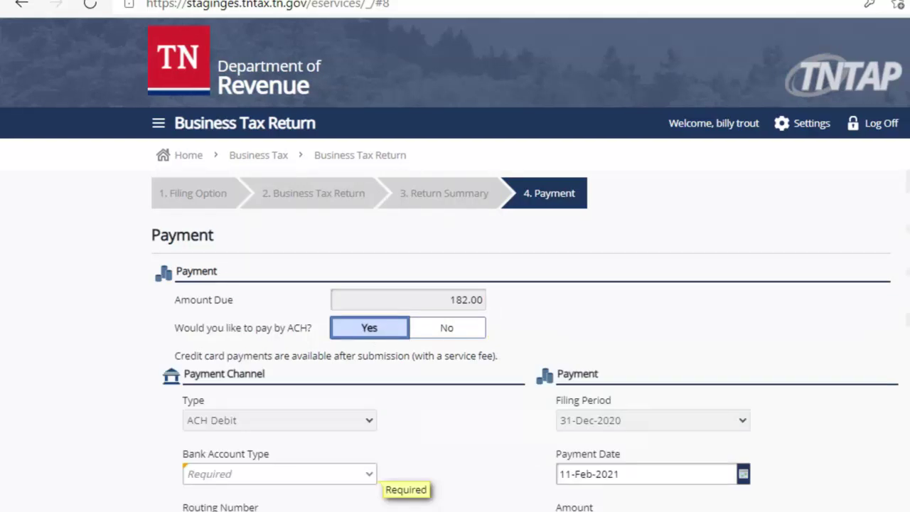
pyautogui.scroll(-3, 455, 284)
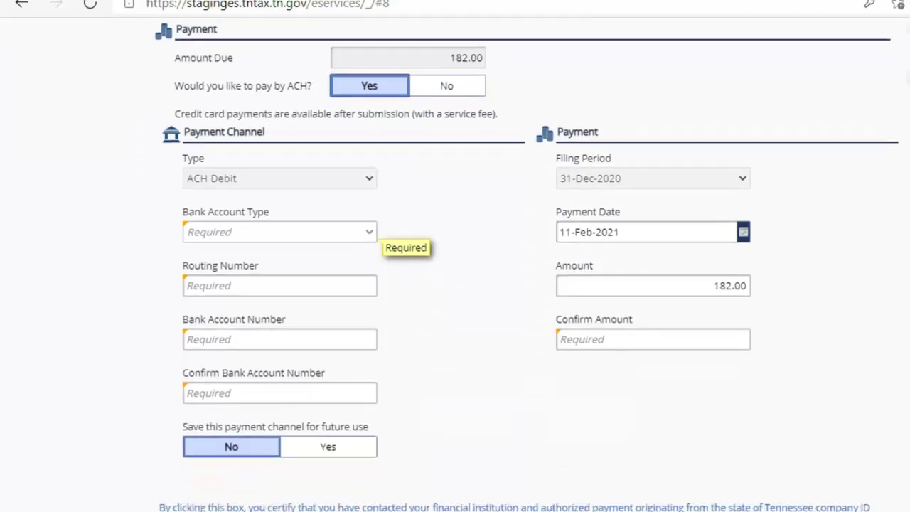
# Choose Checking as the bank account type and tick the ACH authorization certification.
pyautogui.click(370, 240)
pyautogui.click(349, 270)
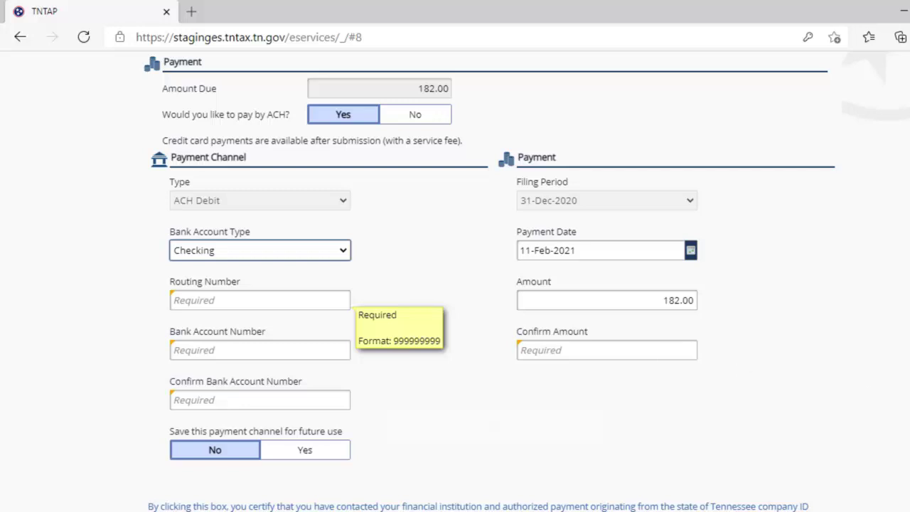
pyautogui.scroll(-1, 455, 320)
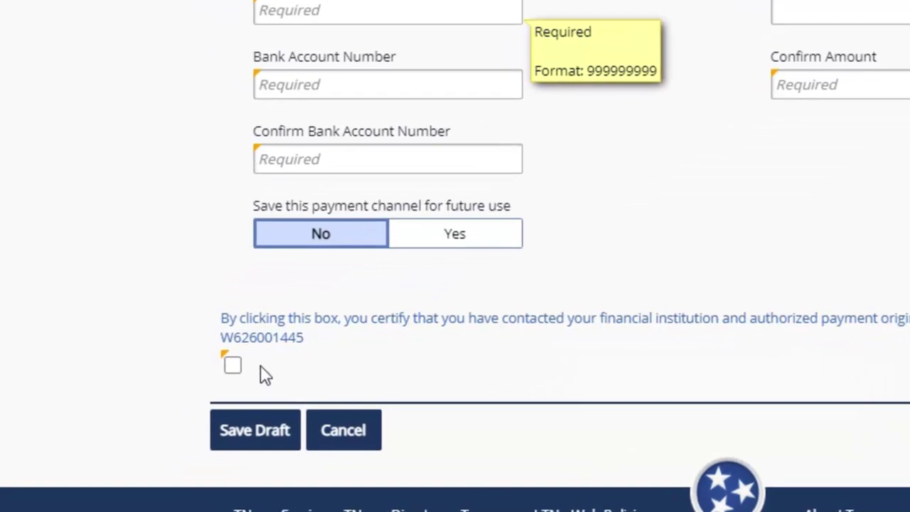
pyautogui.click(233, 365)
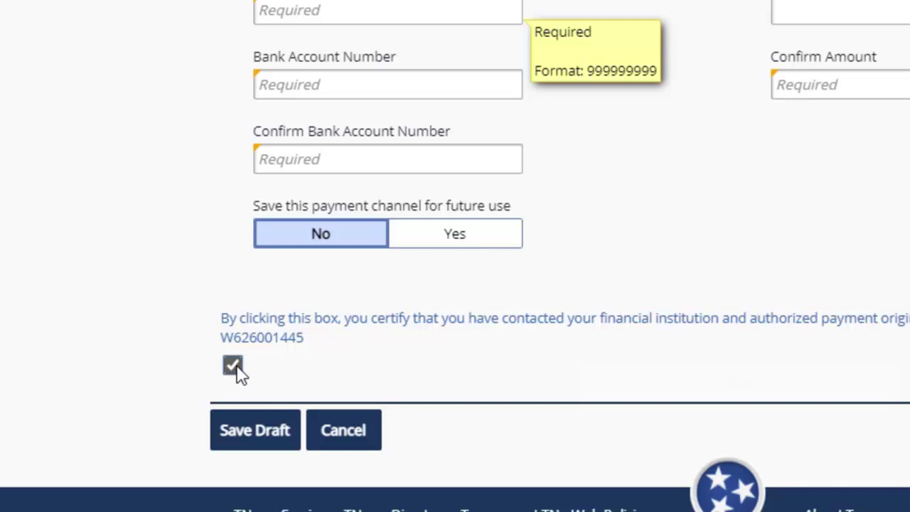